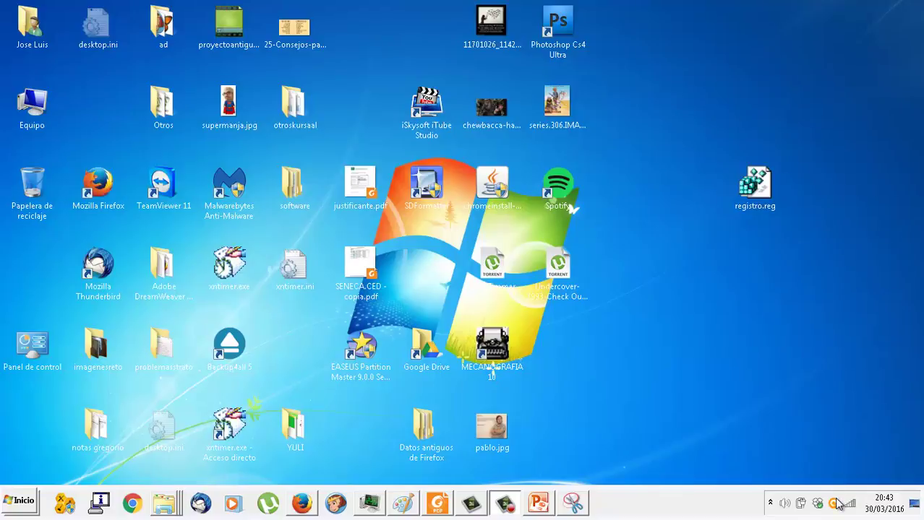
mouse_move(836, 503)
left_click(24, 510)
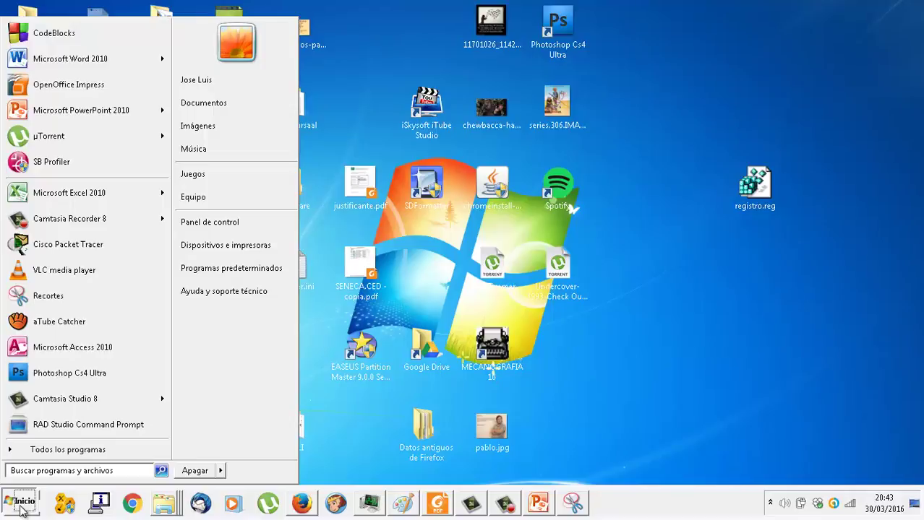
type("servici")
left_click(21, 510)
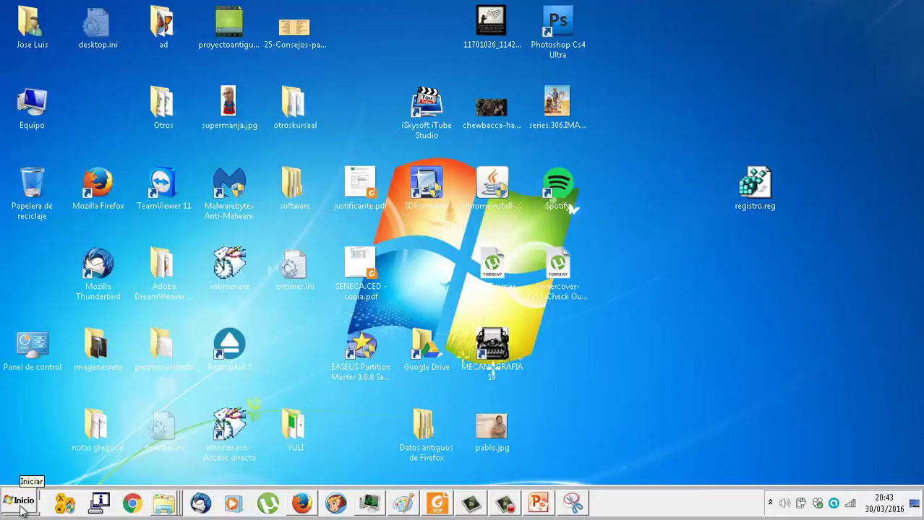
Open the Servicios console from Herramientas administrativas in the Control Panel.
left_click(23, 509)
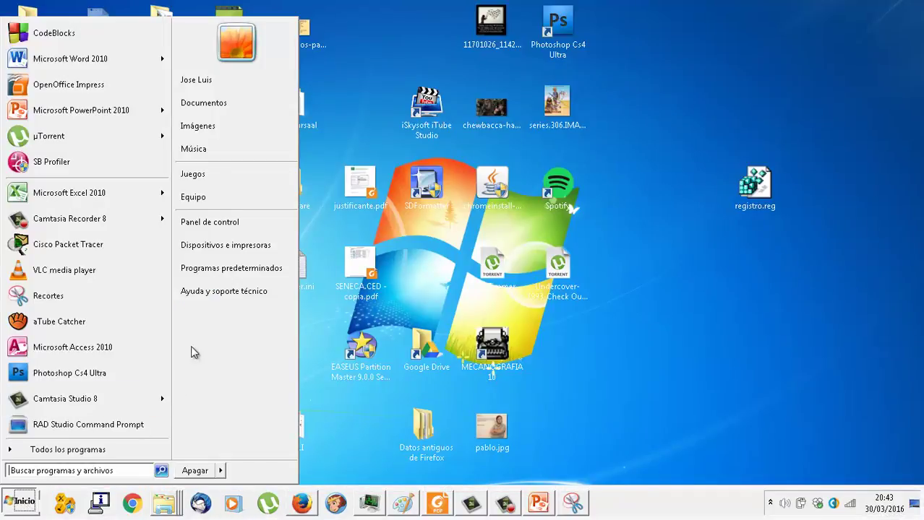
left_click(230, 223)
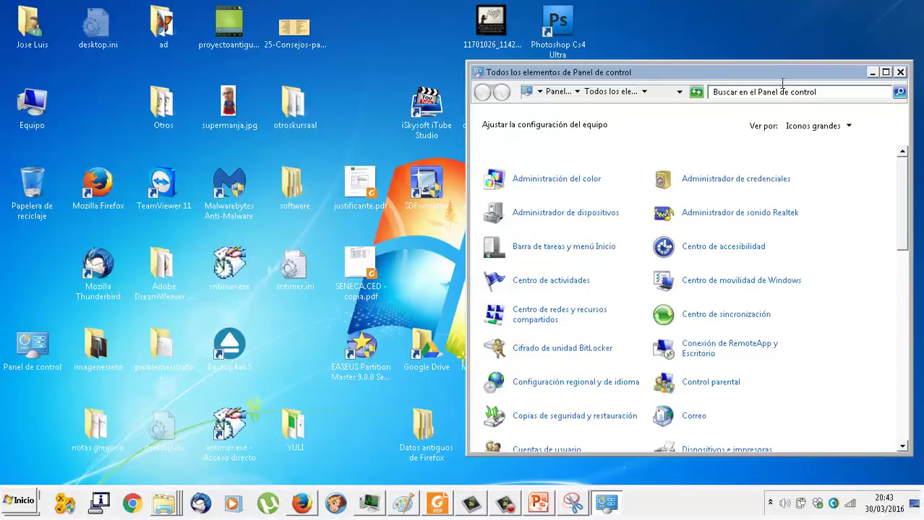
double_click(784, 72)
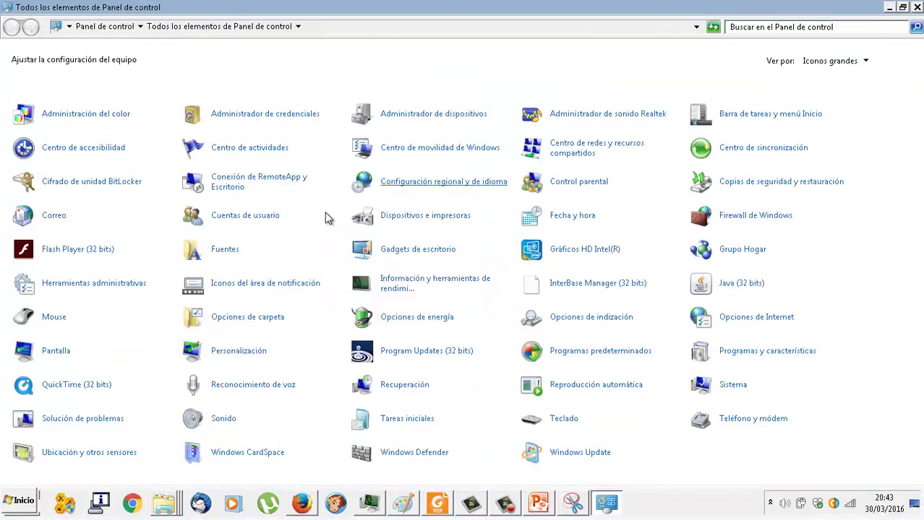
left_click(76, 286)
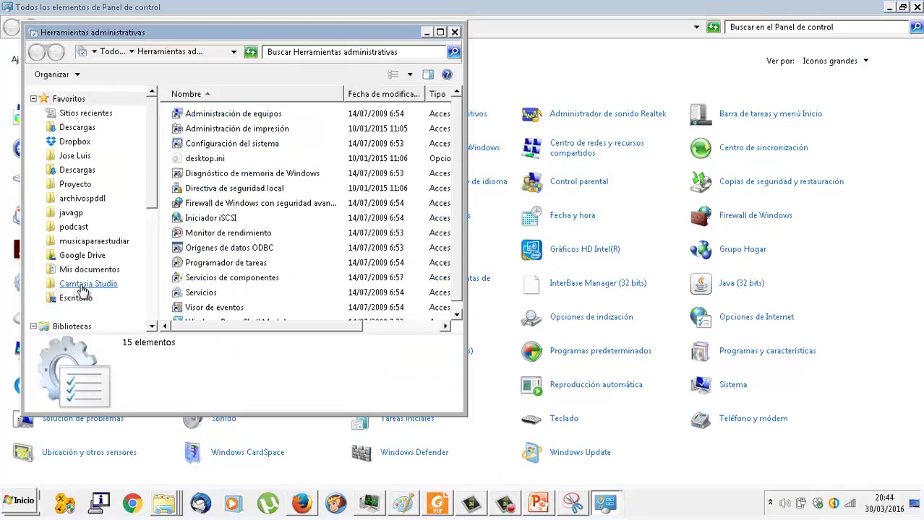
double_click(215, 293)
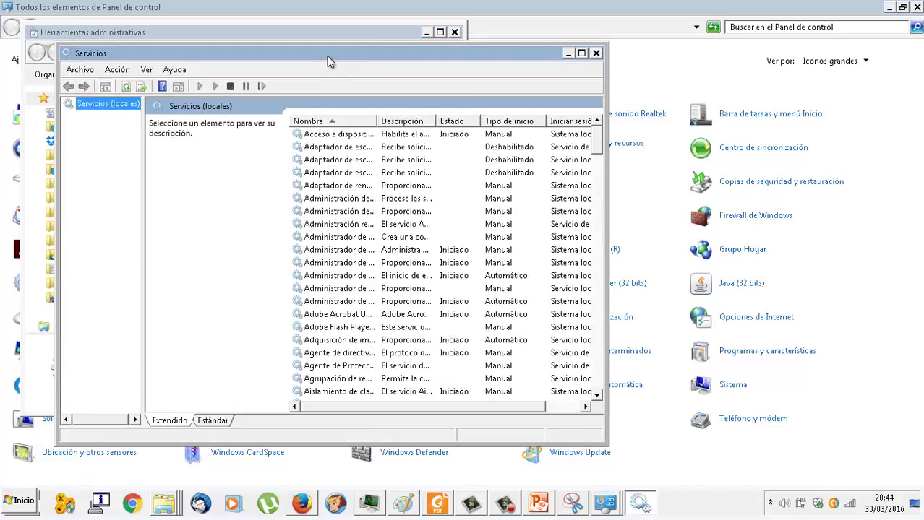
Maximize the Servicios window and widen the Nombre column to fit the full service names.
double_click(327, 55)
left_click_drag(319, 75, 467, 86)
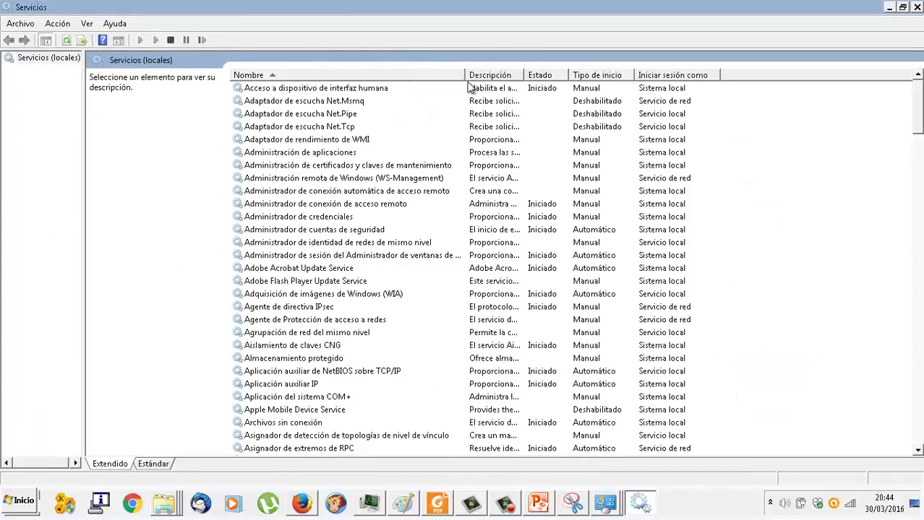
double_click(465, 75)
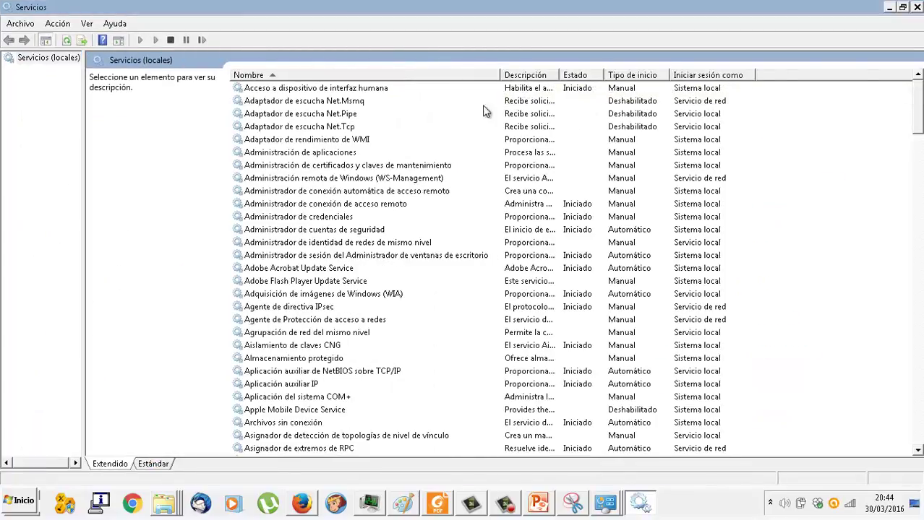
Review the description of the Administración remota de Windows (WS-Management) service.
left_click(427, 184)
scroll(428, 184, "down", 4)
scroll(427, 185, "up", 4)
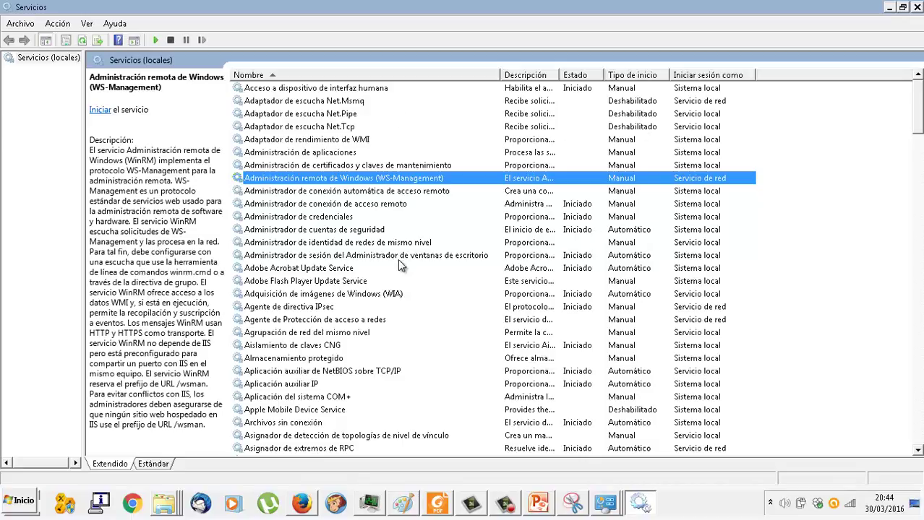
Try to start the Fax service.
scroll(400, 266, "down", 12)
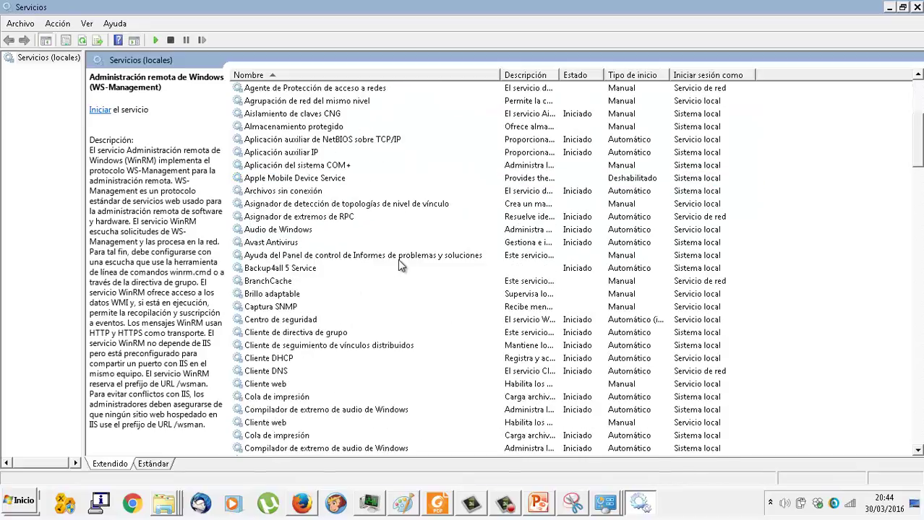
scroll(400, 266, "down", 4)
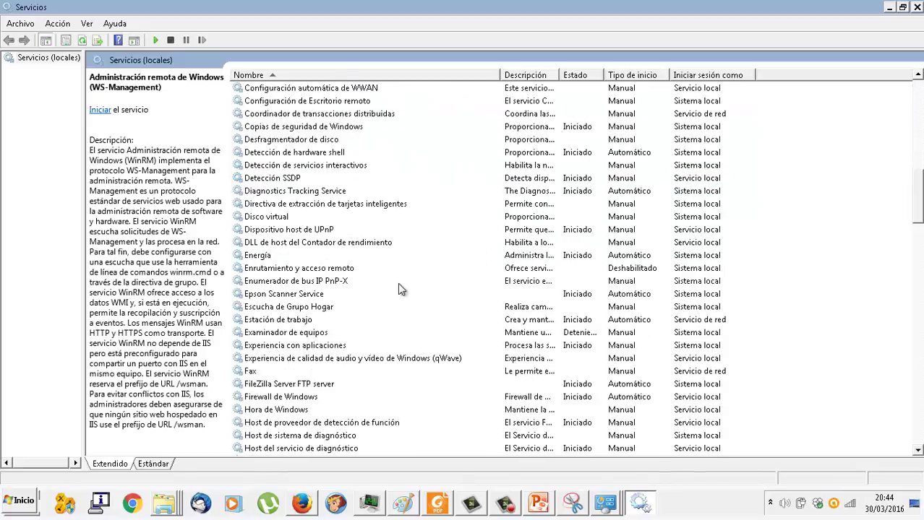
left_click(339, 372)
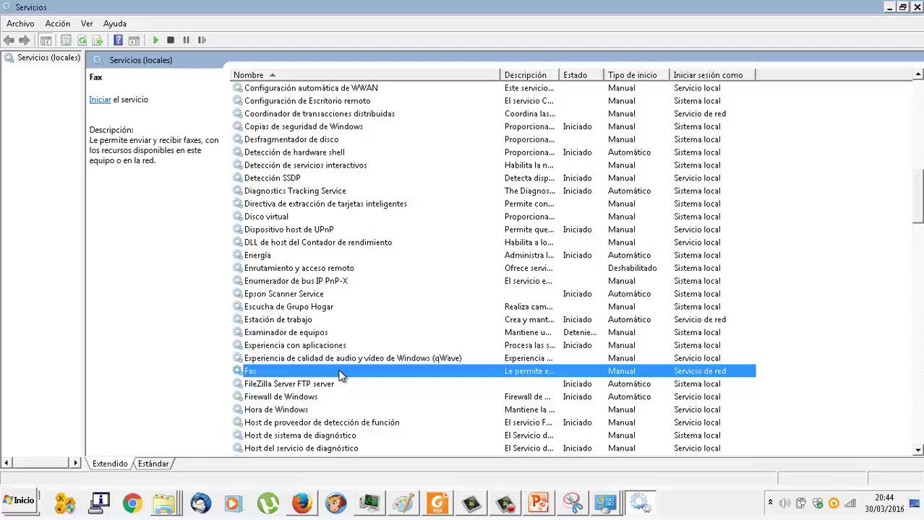
right_click(341, 374)
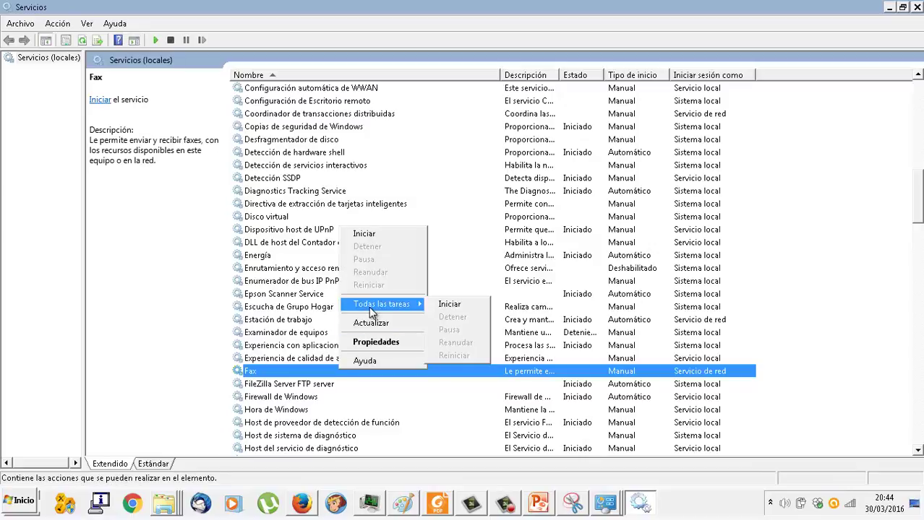
left_click(376, 235)
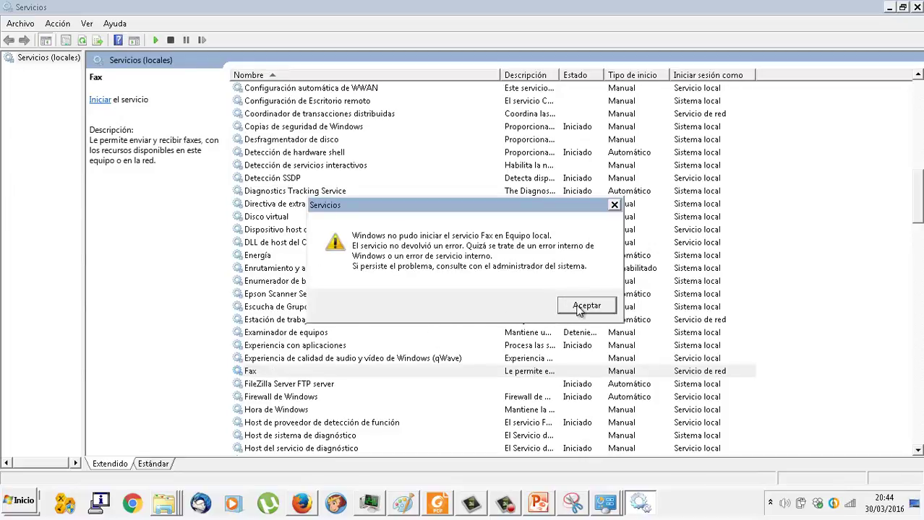
left_click(585, 307)
Set the Fax service's startup type to Deshabilitado, stop the service and apply the change.
right_click(389, 372)
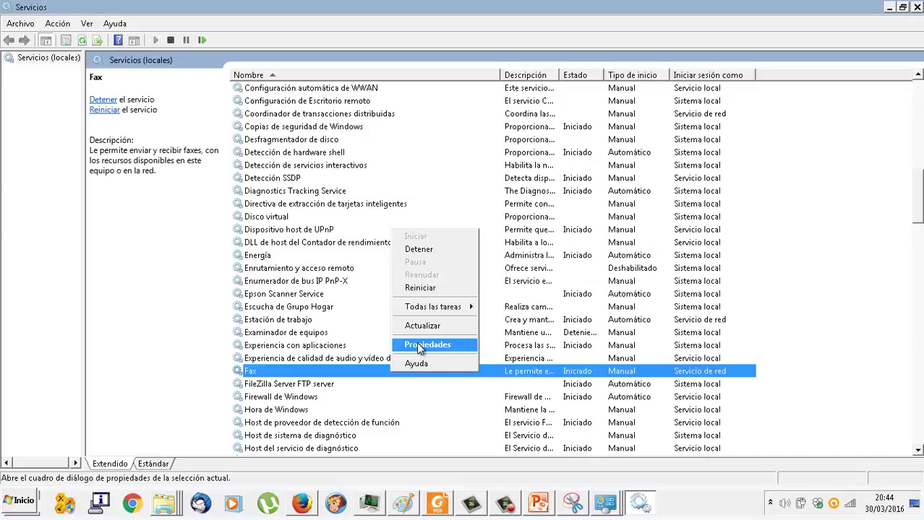
left_click(324, 375)
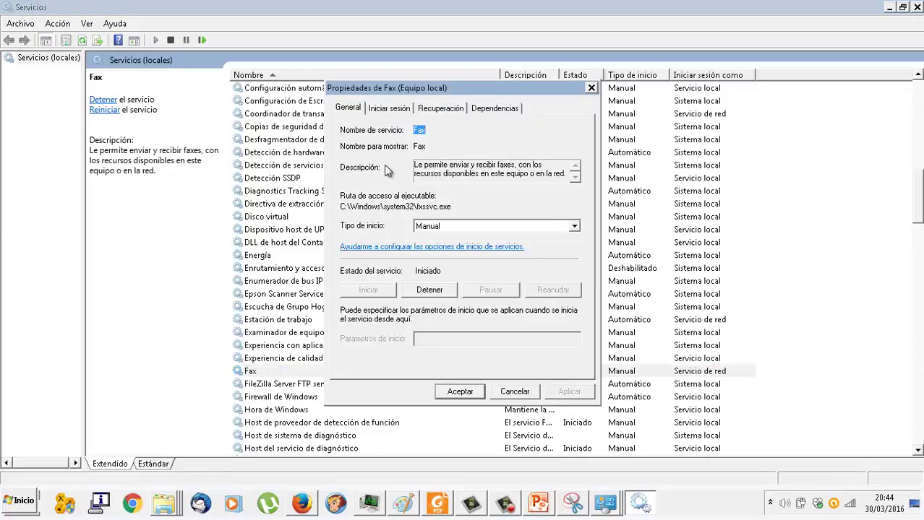
left_click(453, 227)
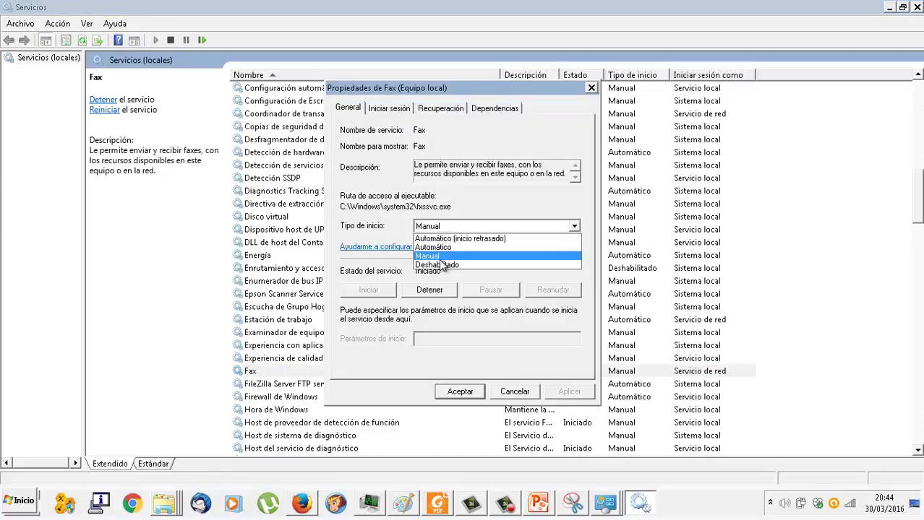
left_click(444, 266)
left_click(436, 292)
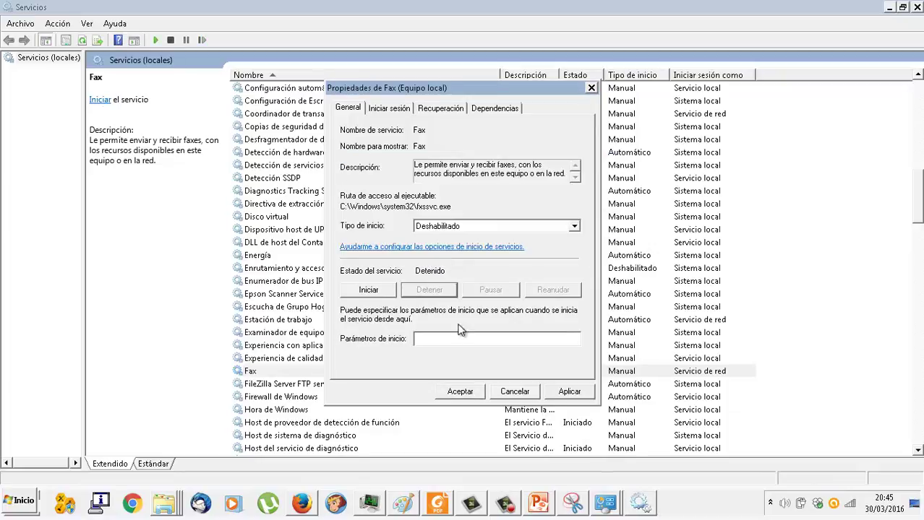
left_click(549, 391)
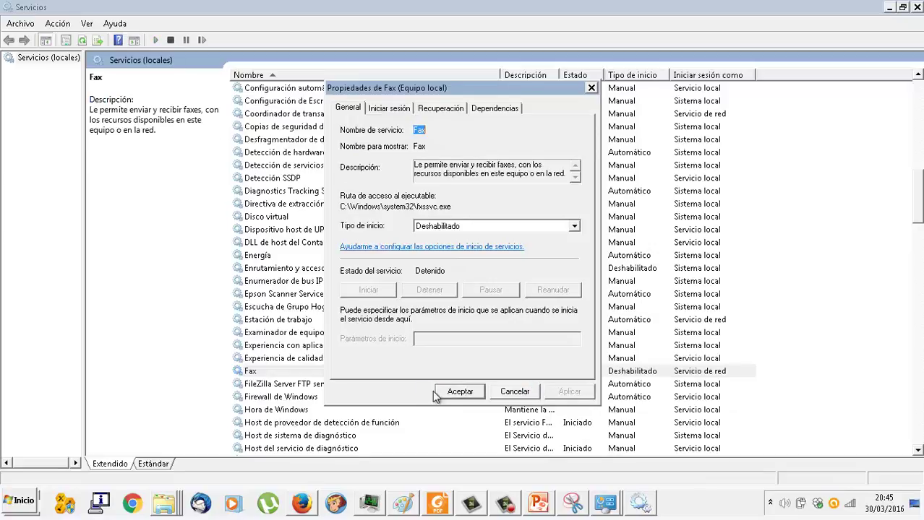
left_click(449, 391)
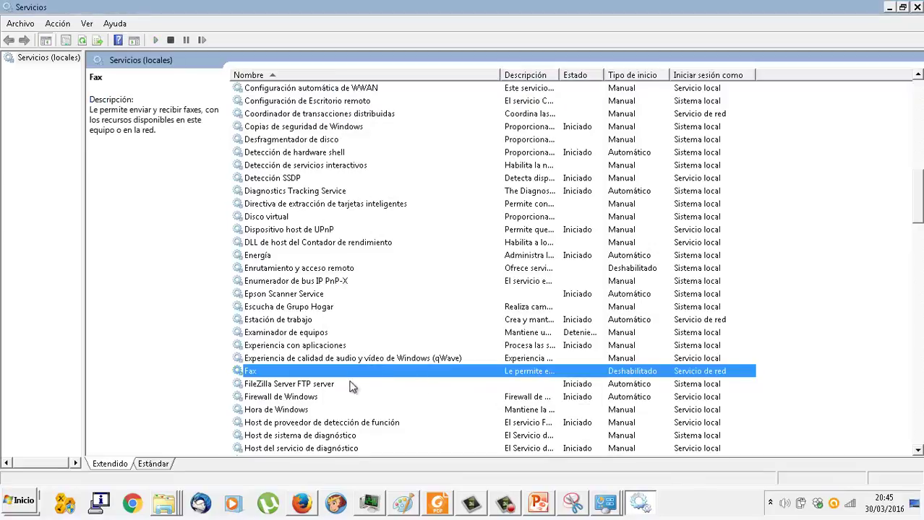
Stop the FileZilla Server FTP server service and set its startup type to Deshabilitado.
left_click(315, 386)
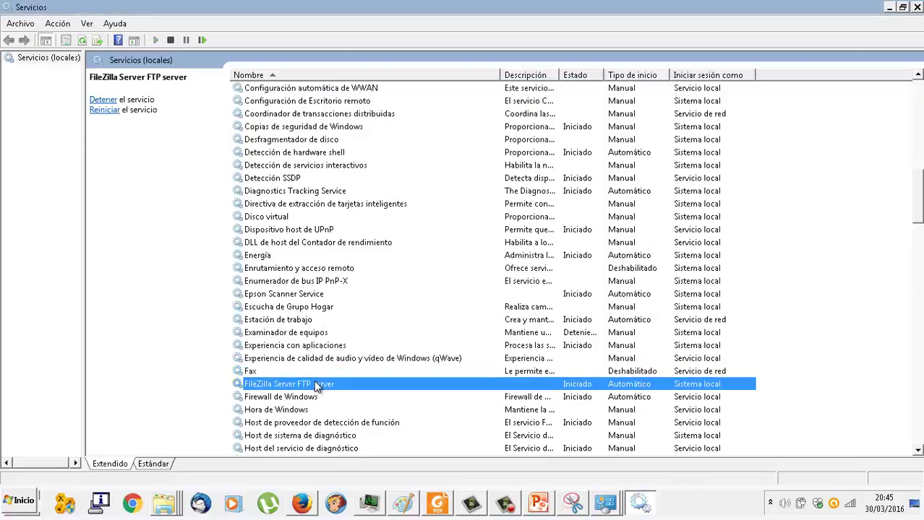
left_click(770, 504)
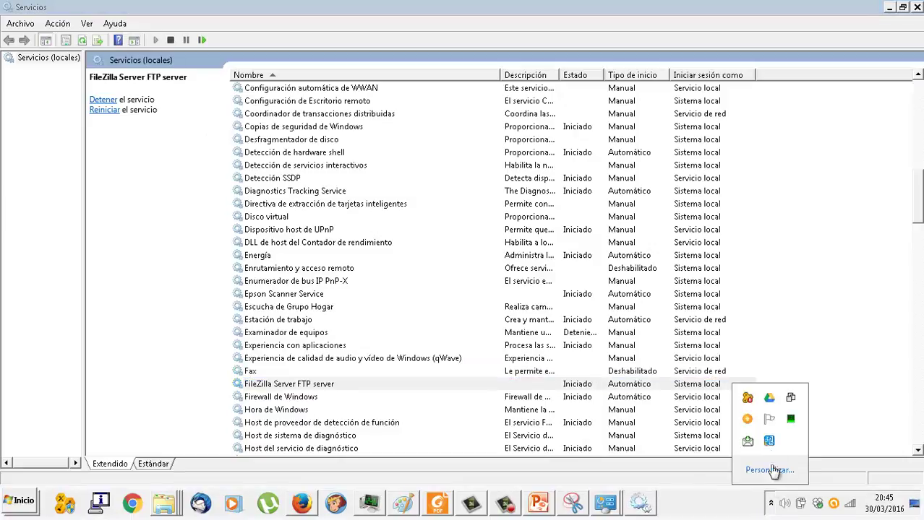
left_click(344, 390)
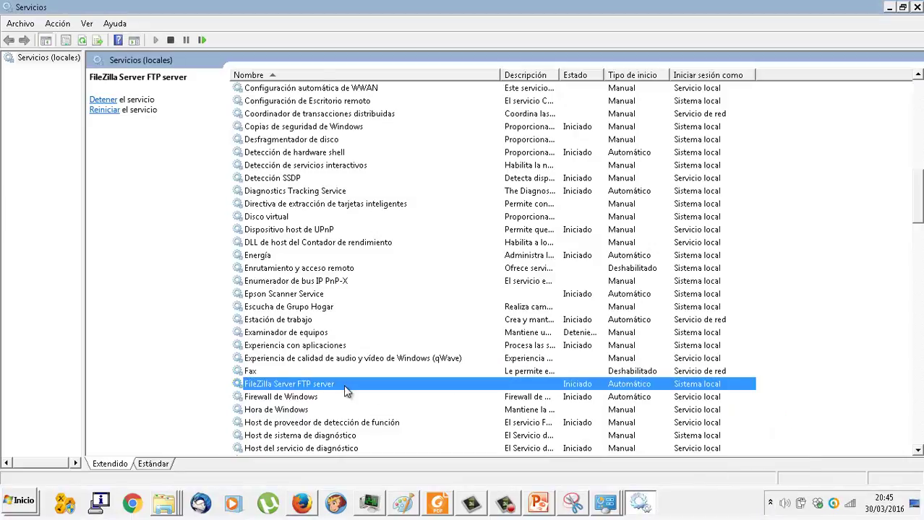
double_click(344, 390)
left_click(428, 290)
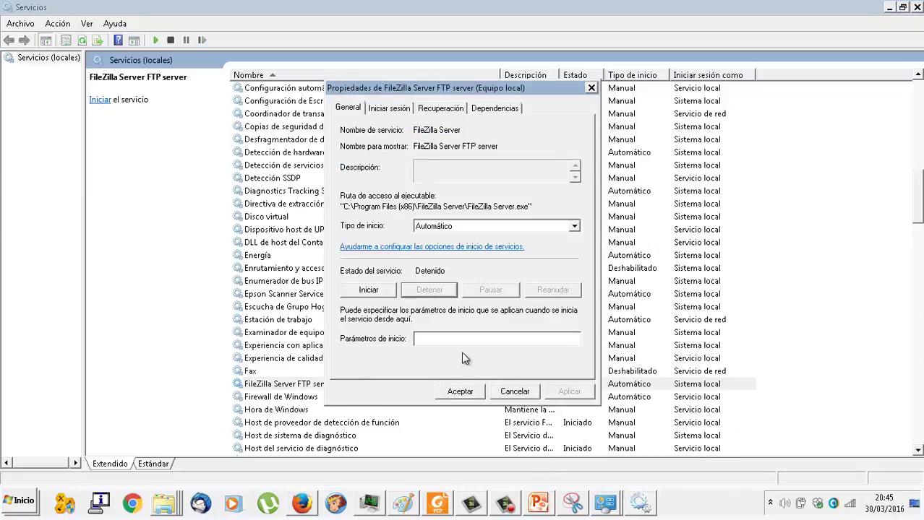
left_click(482, 228)
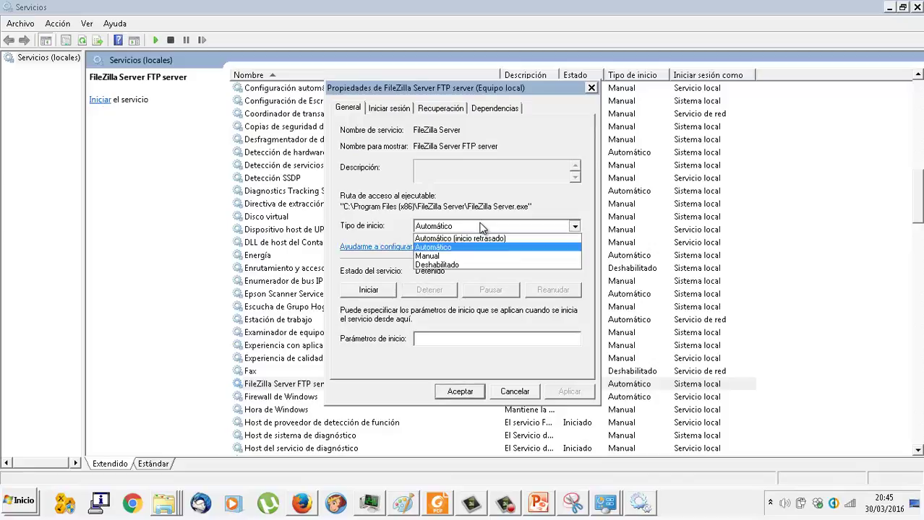
left_click(465, 264)
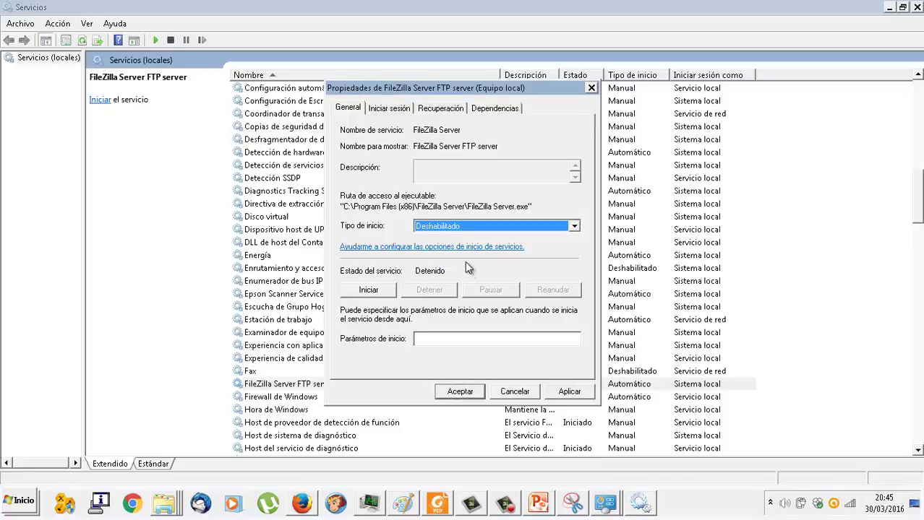
left_click(562, 391)
left_click(461, 391)
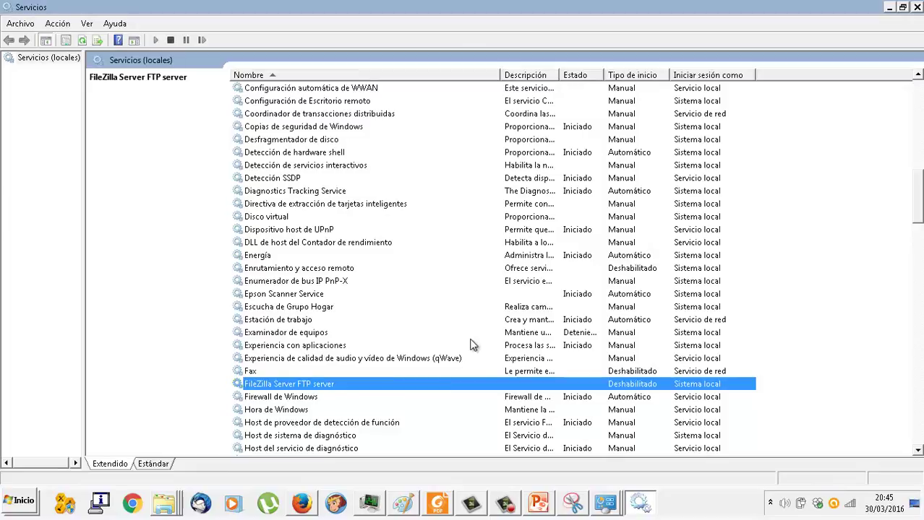
Review the description of the Hora de Windows service.
scroll(464, 354, "down", 2)
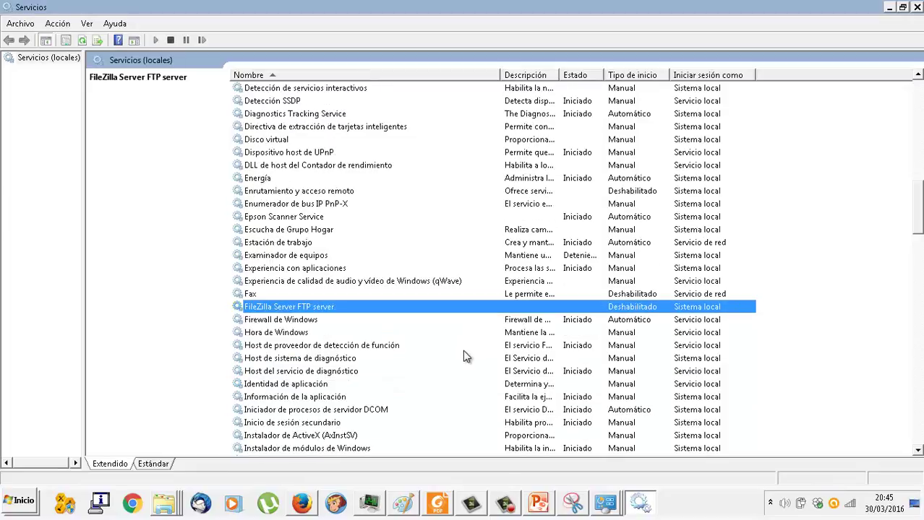
left_click(309, 334)
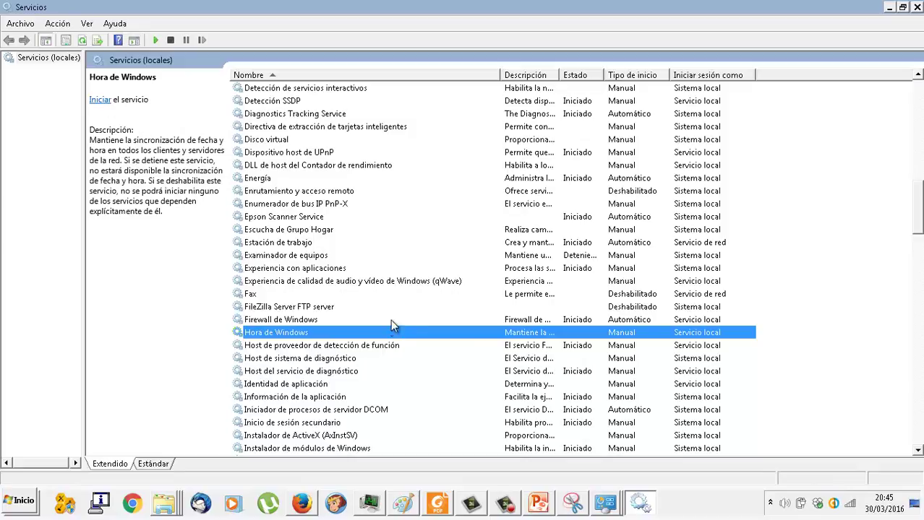
Set the NitroUpdateService service's startup type to Deshabilitado, stop the service and apply the change.
scroll(390, 318, "down", 1)
scroll(389, 314, "down", 1)
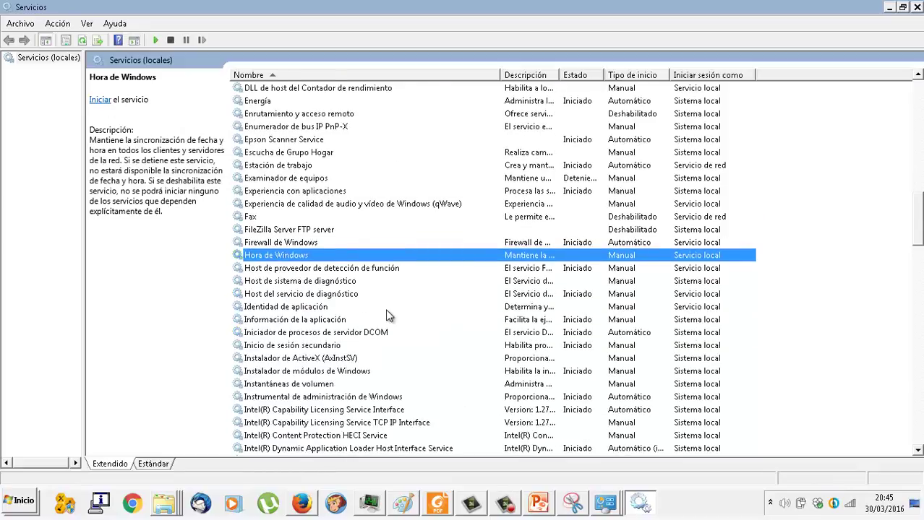
scroll(389, 314, "down", 1)
scroll(389, 316, "down", 6)
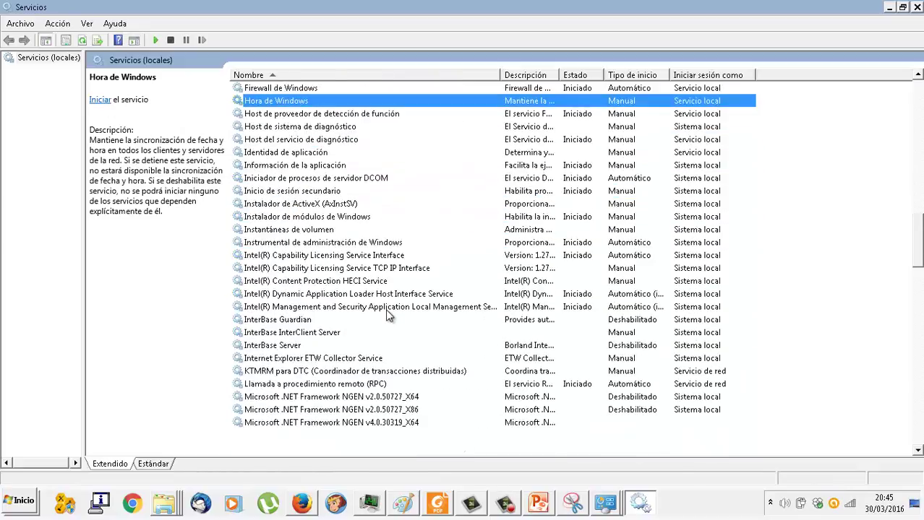
scroll(388, 315, "down", 2)
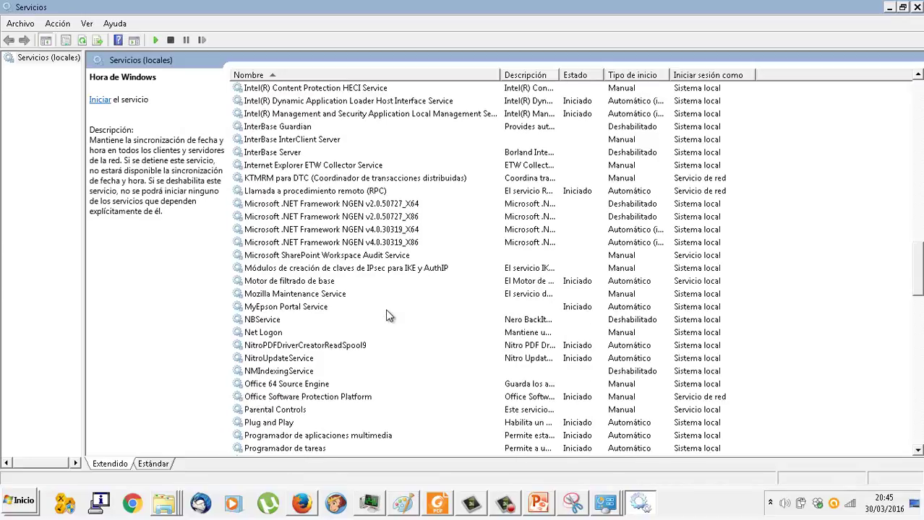
left_click(324, 359)
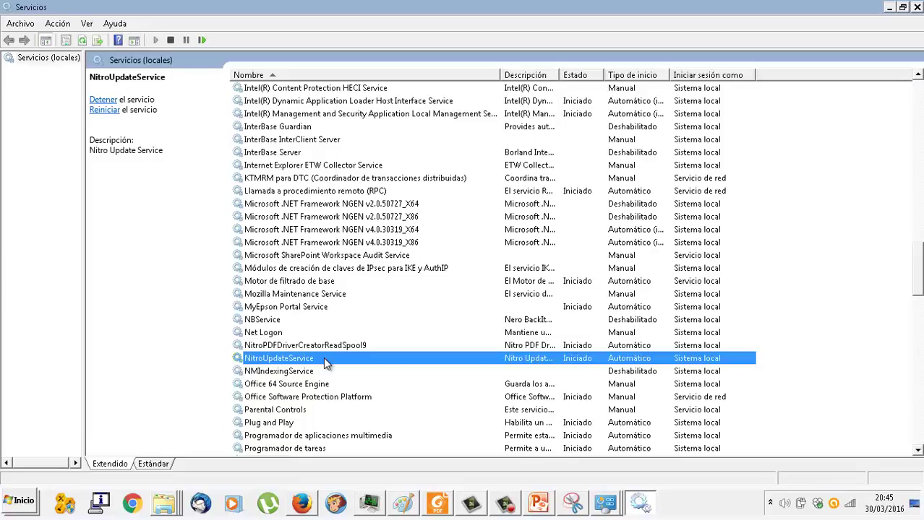
double_click(325, 360)
left_click(438, 227)
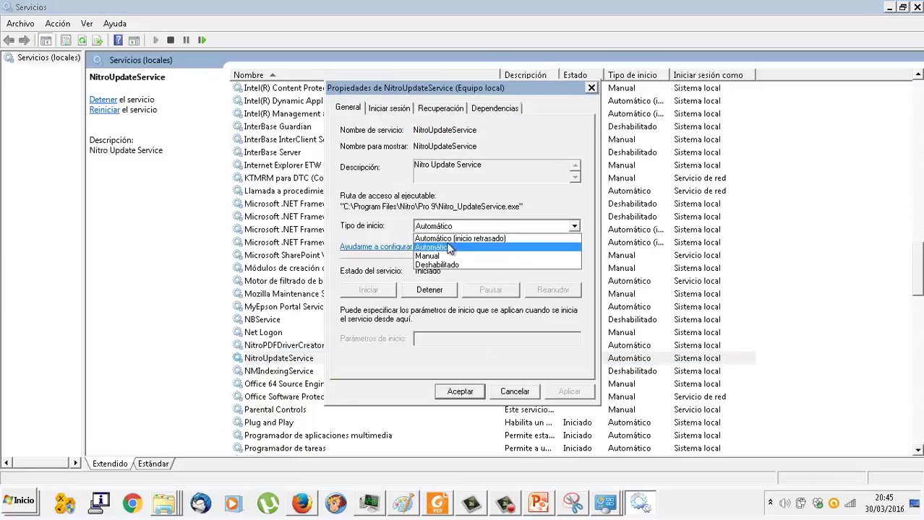
left_click(450, 266)
left_click(436, 298)
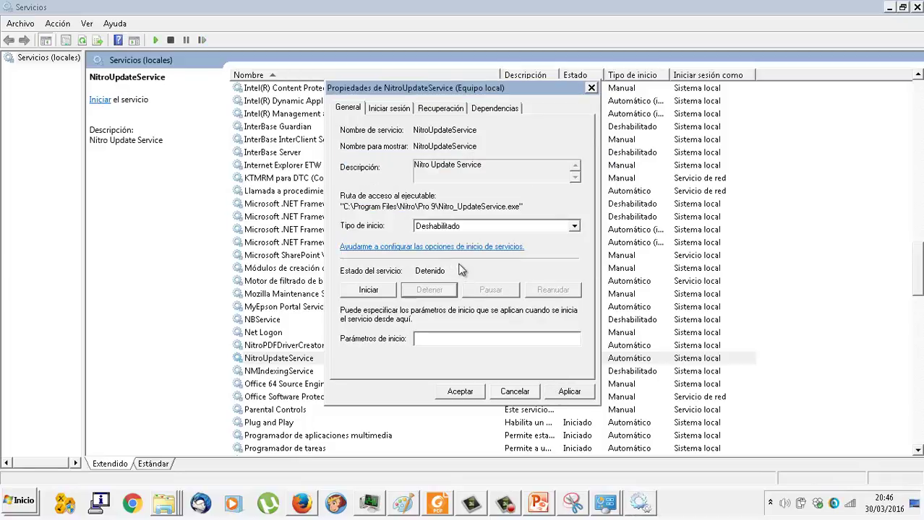
left_click(571, 391)
left_click(455, 391)
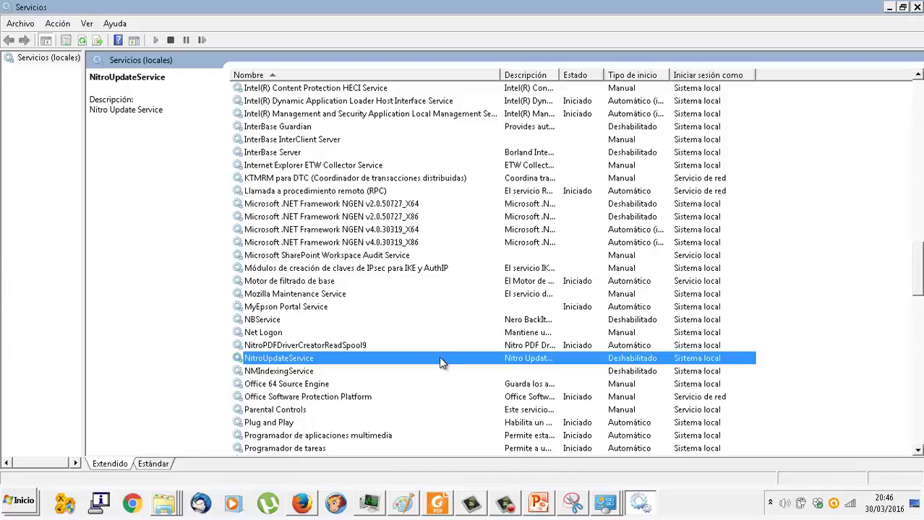
Look through the whole list of local services, checking their status and startup type down to the last entry.
scroll(439, 358, "down", 5)
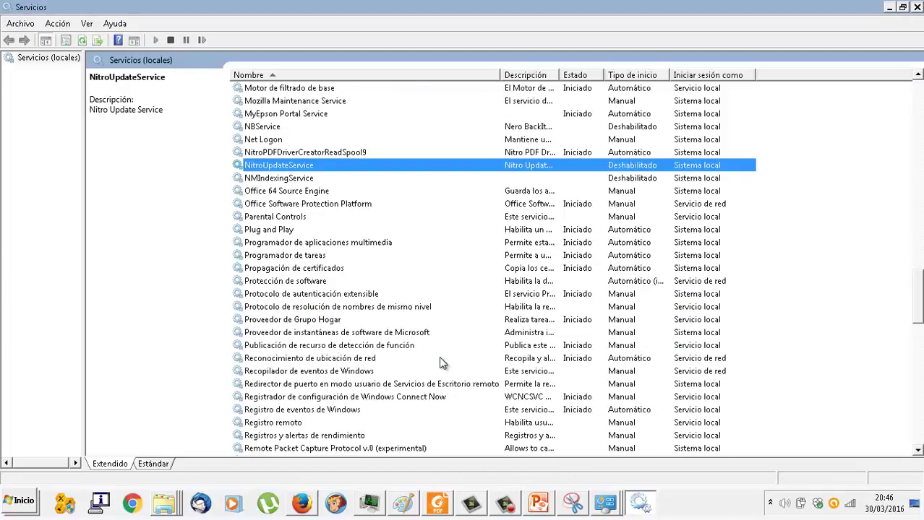
scroll(439, 357, "down", 5)
scroll(439, 357, "up", 15)
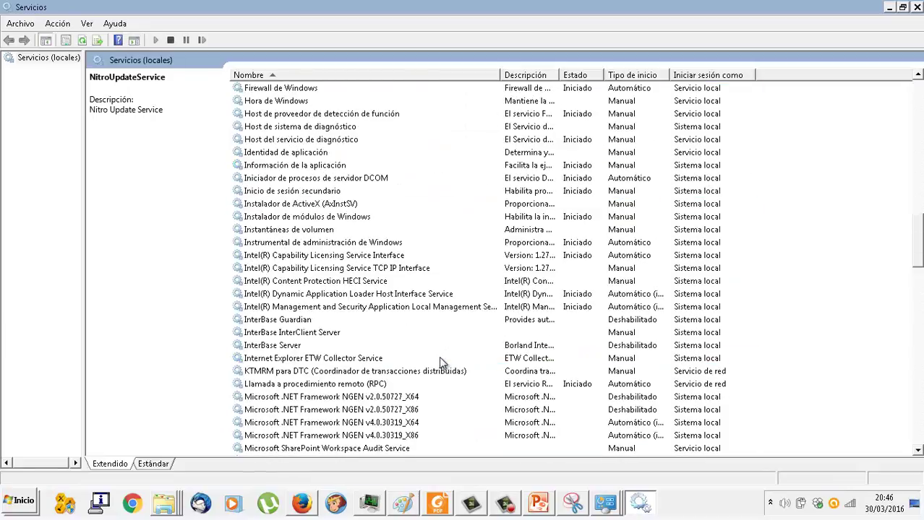
scroll(439, 357, "up", 16)
scroll(438, 357, "down", 10)
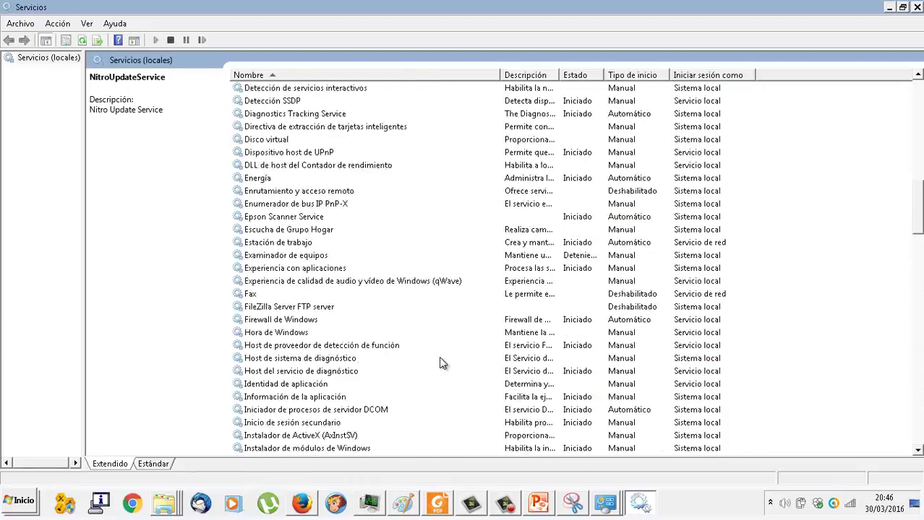
scroll(438, 356, "down", 20)
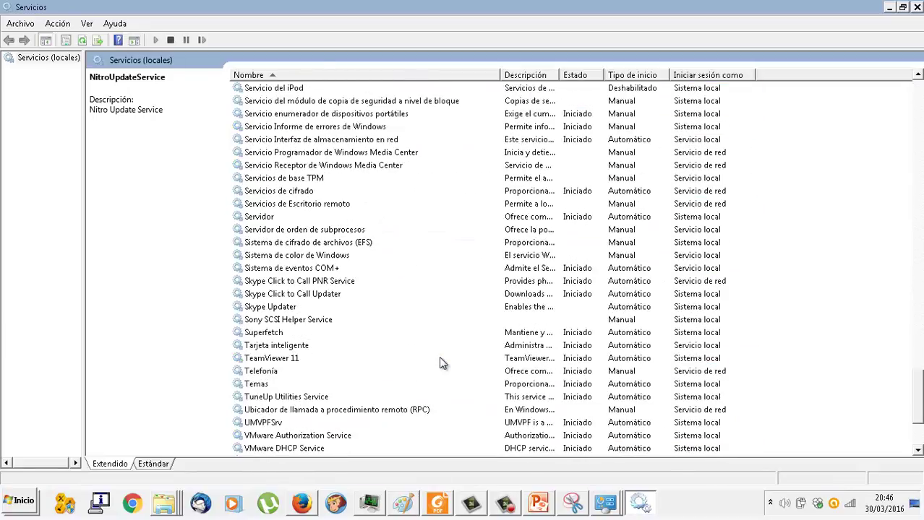
scroll(439, 363, "down", 4)
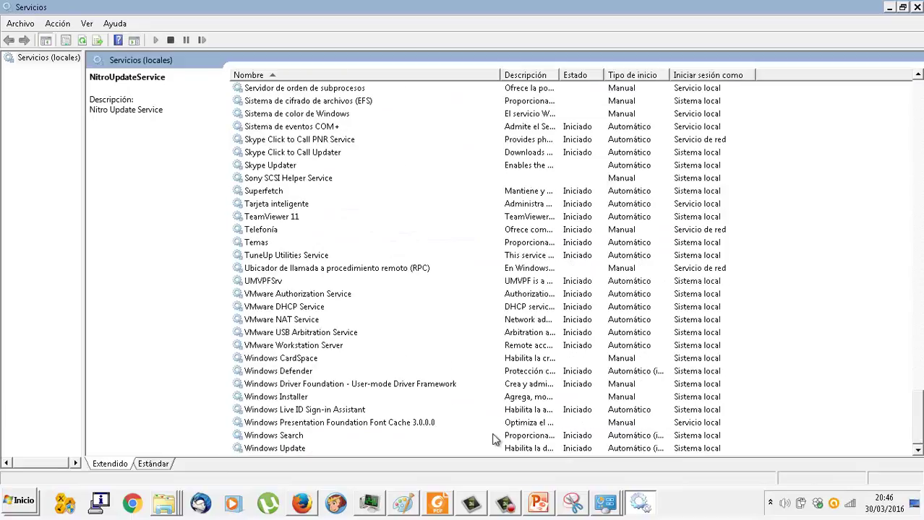
left_click(512, 504)
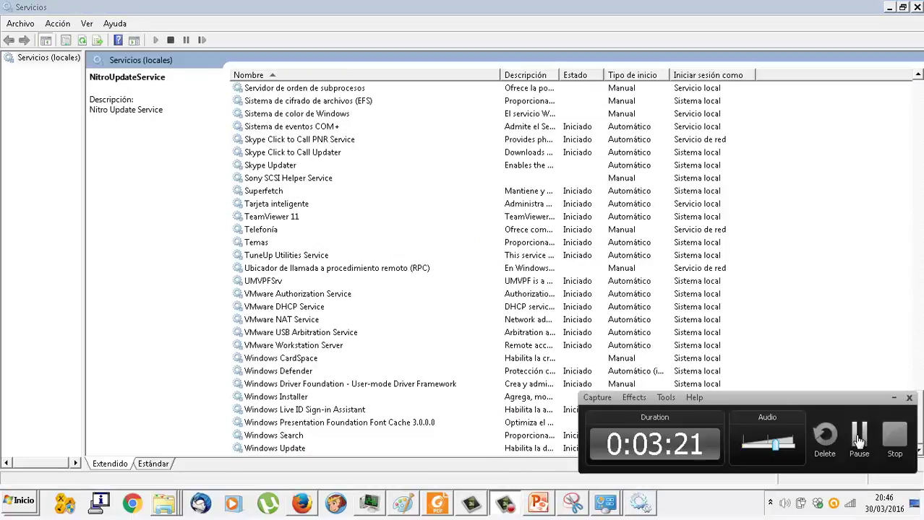